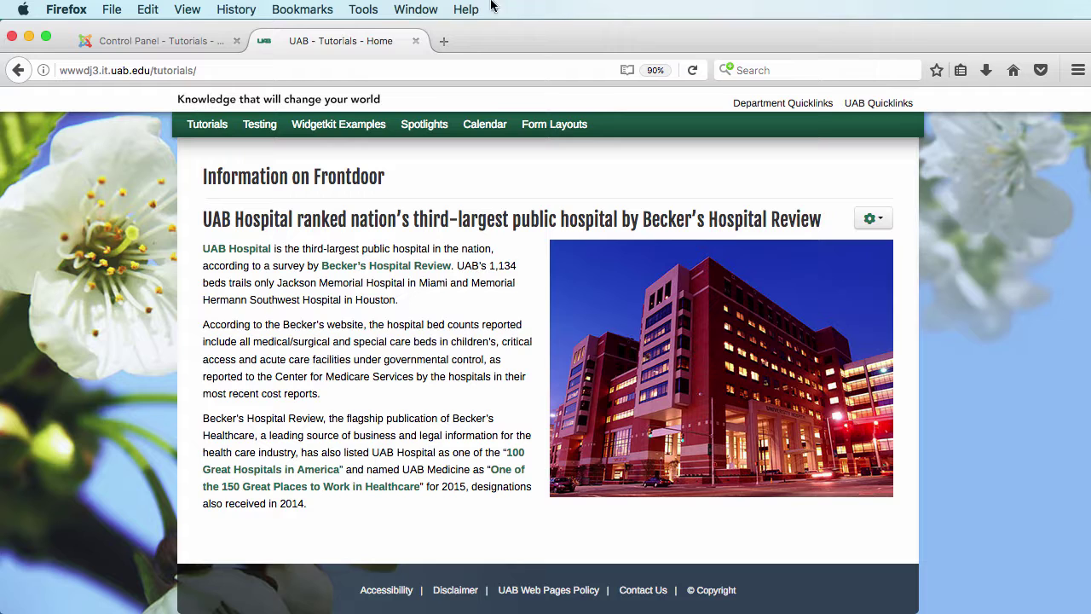
# Scroll the public home page to review the single 'Information on Frontdoor' article.
pyautogui.scroll(1, 369, 312)
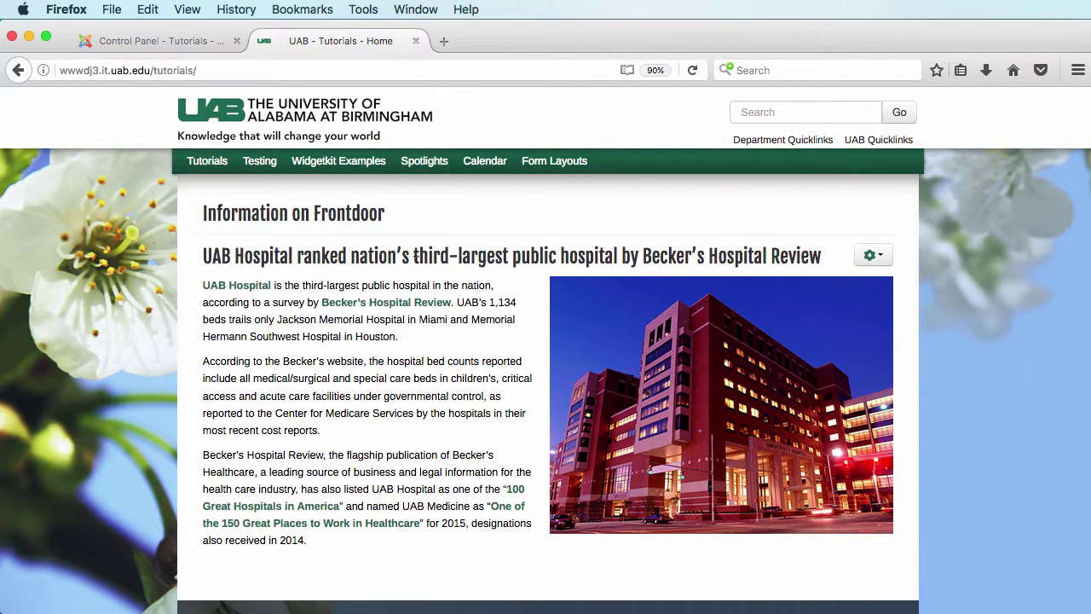
pyautogui.scroll(-1, 944, 290)
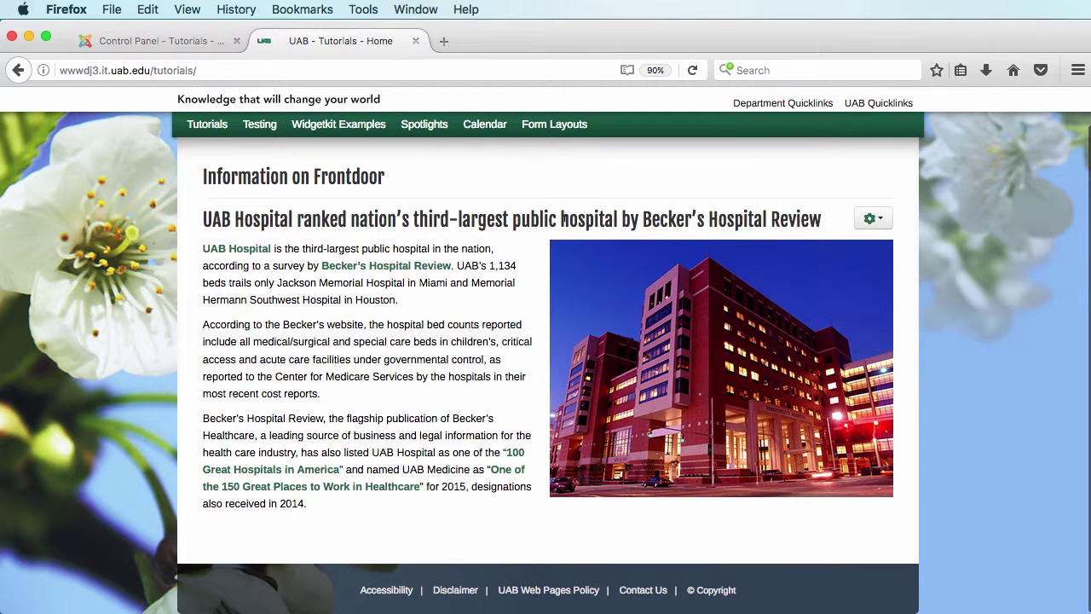
pyautogui.scroll(1, 878, 248)
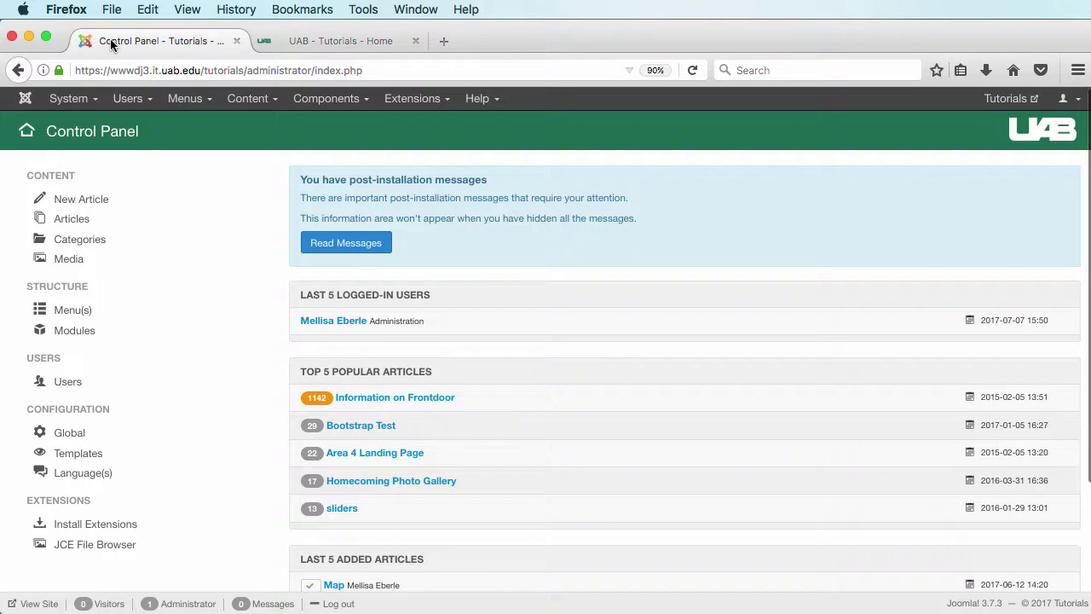
# From the admin dashboard, edit the Home item in the '***Site Home - DO NOT DELETE***' menu.
pyautogui.click(100, 43)
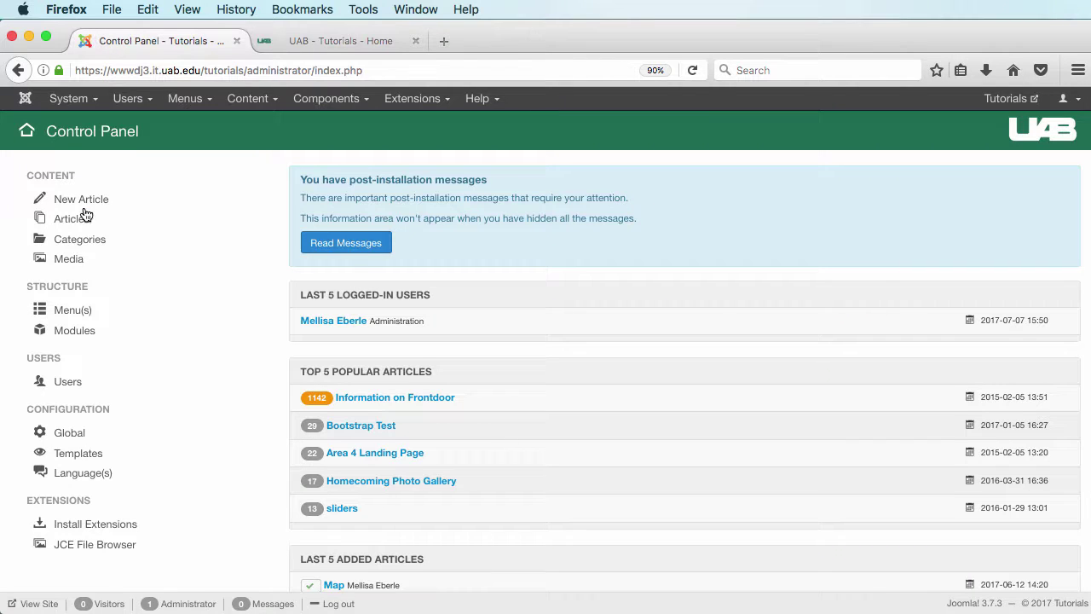
pyautogui.click(175, 98)
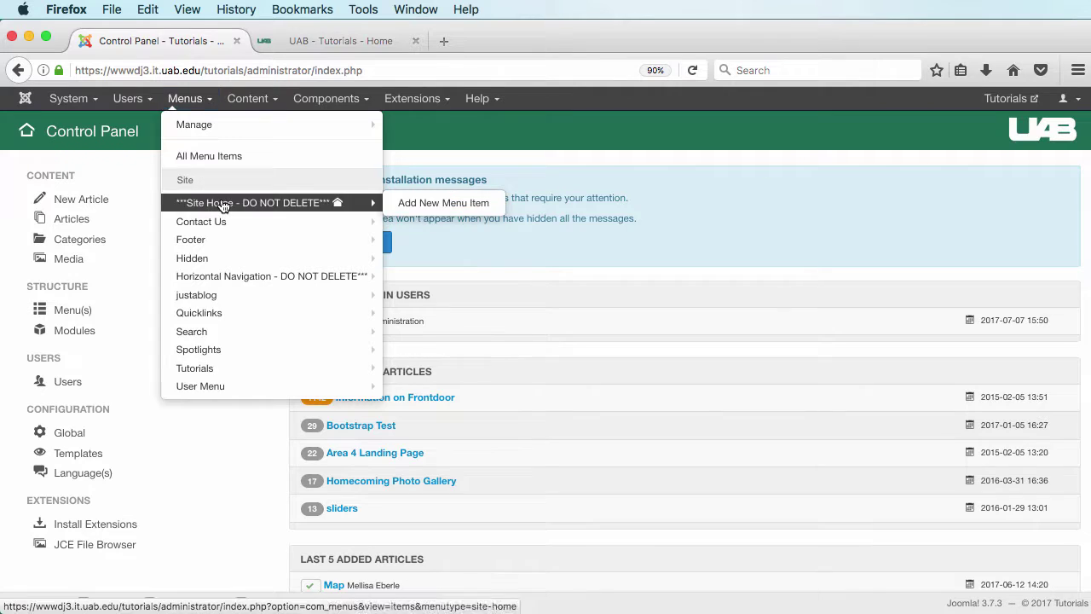
pyautogui.click(368, 199)
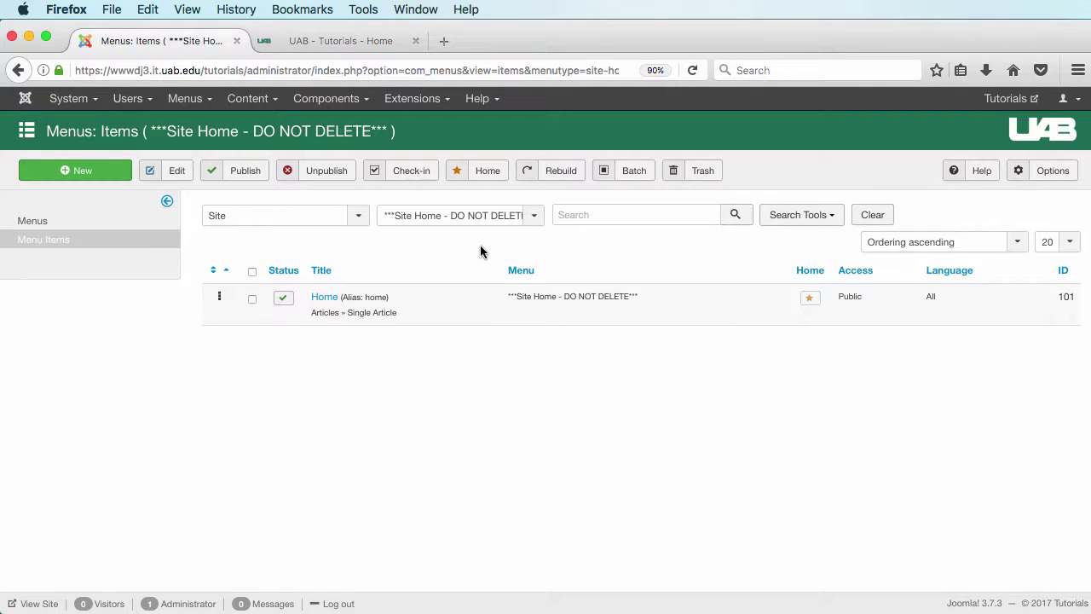
pyautogui.click(324, 298)
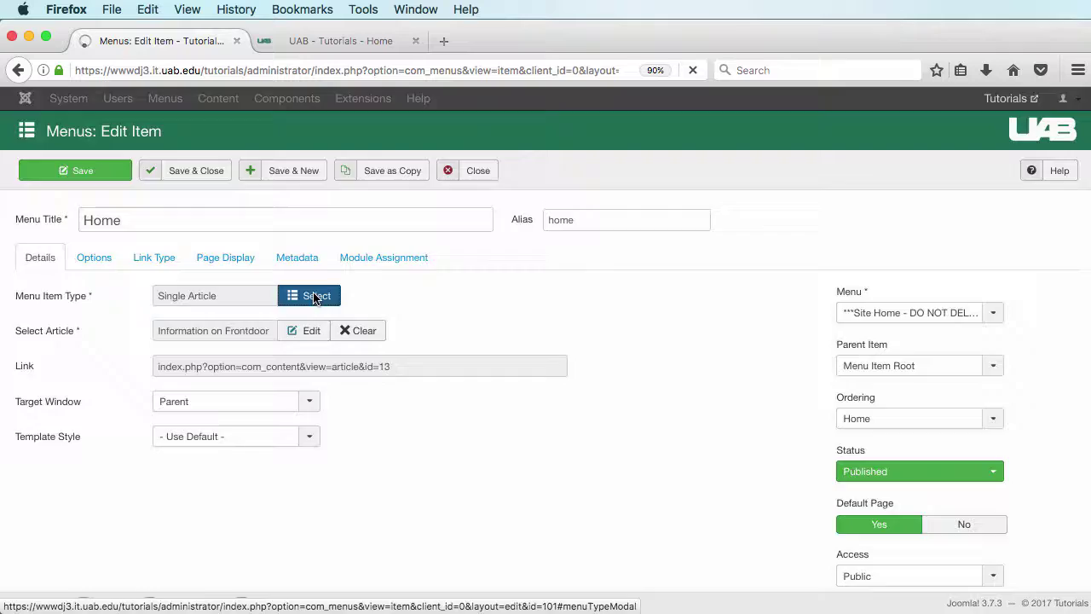
# Switch the Home item's menu item type to Articles » Featured Articles.
pyautogui.click(314, 298)
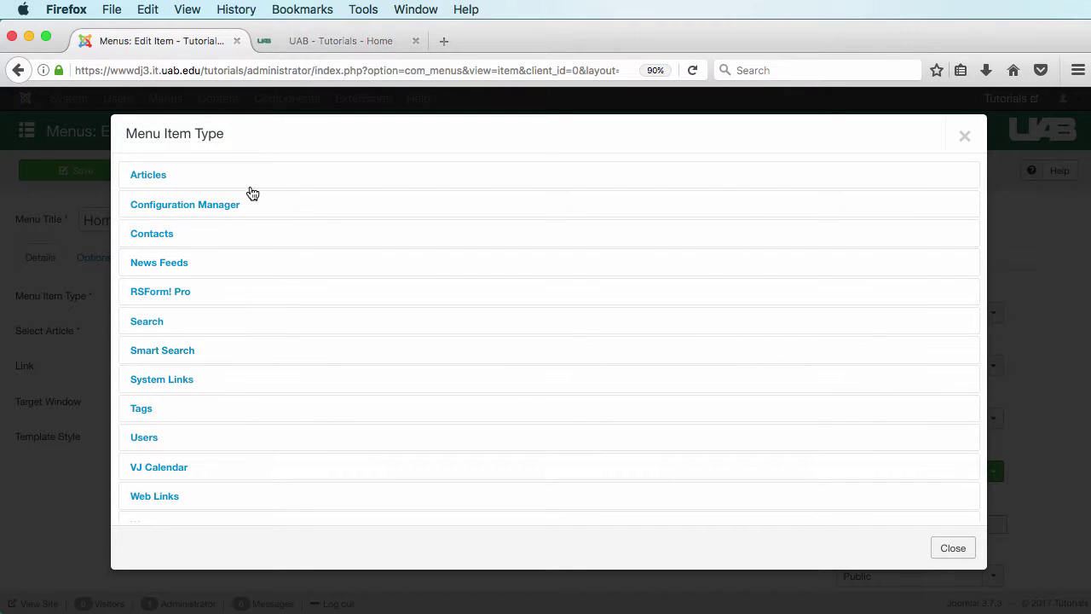
pyautogui.click(149, 175)
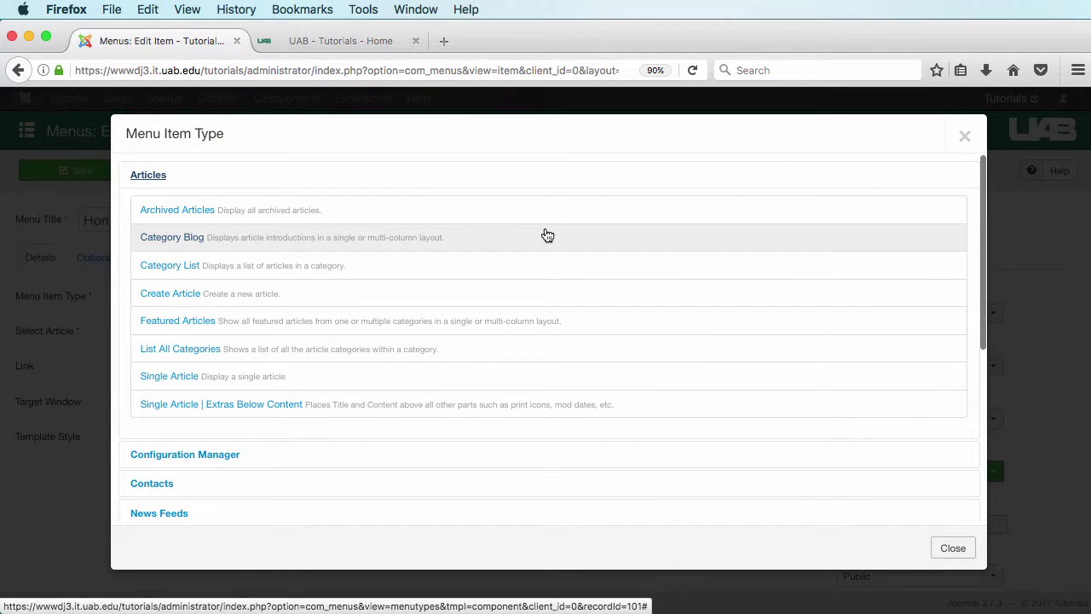
pyautogui.click(160, 322)
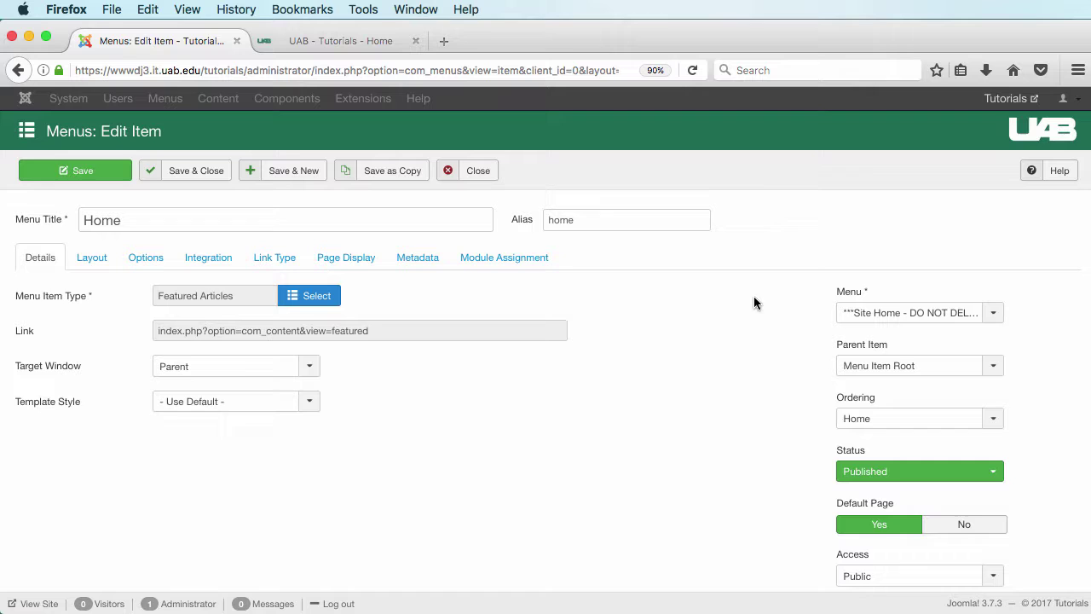
# On the Layout tab, set 1 leading article, 4 intro articles, 2 columns and 3 links.
pyautogui.scroll(-2, 728, 335)
pyautogui.scroll(2, 728, 335)
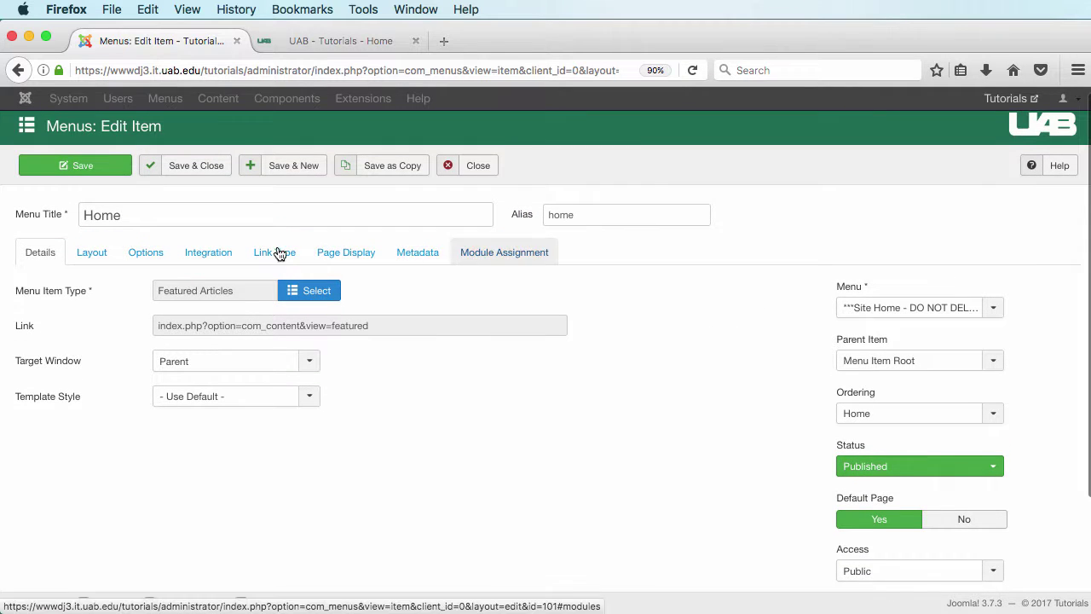
pyautogui.click(95, 252)
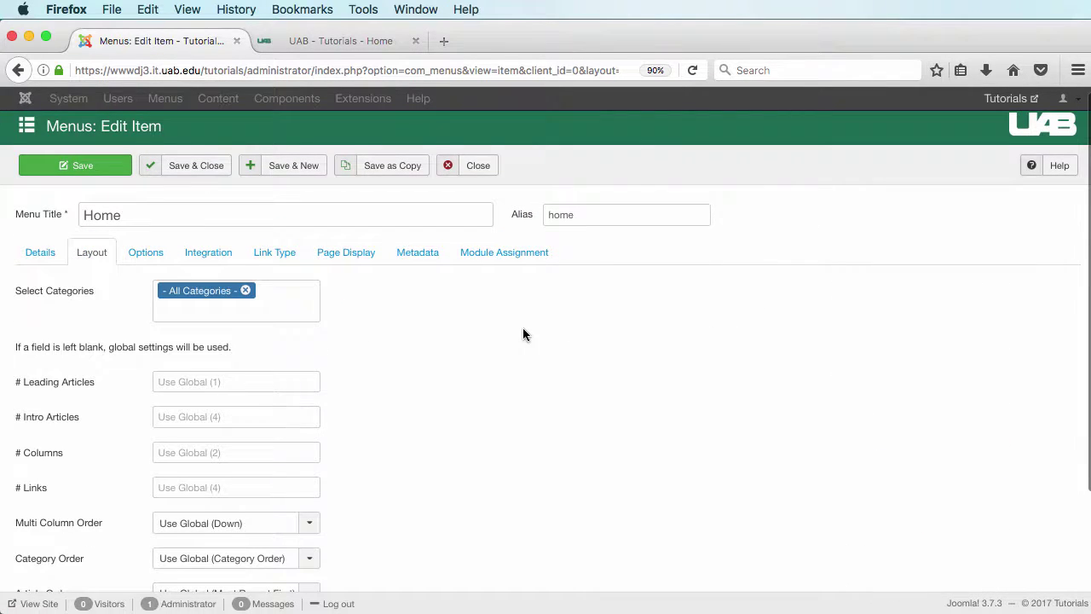
pyautogui.scroll(-3, 524, 334)
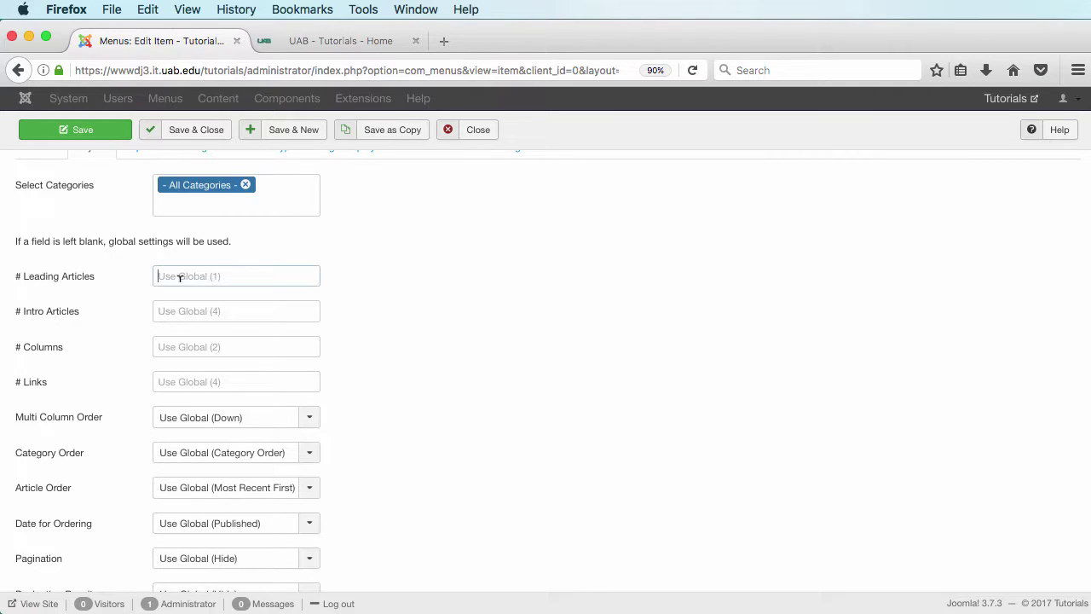
pyautogui.write('1')
pyautogui.click(474, 328)
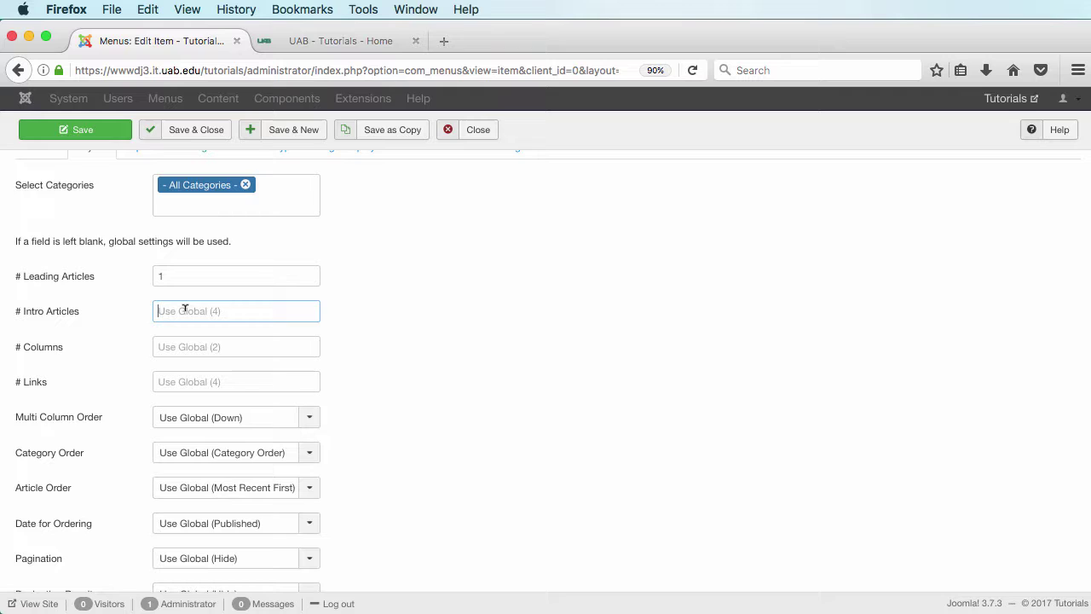
pyautogui.write('4')
pyautogui.write('2')
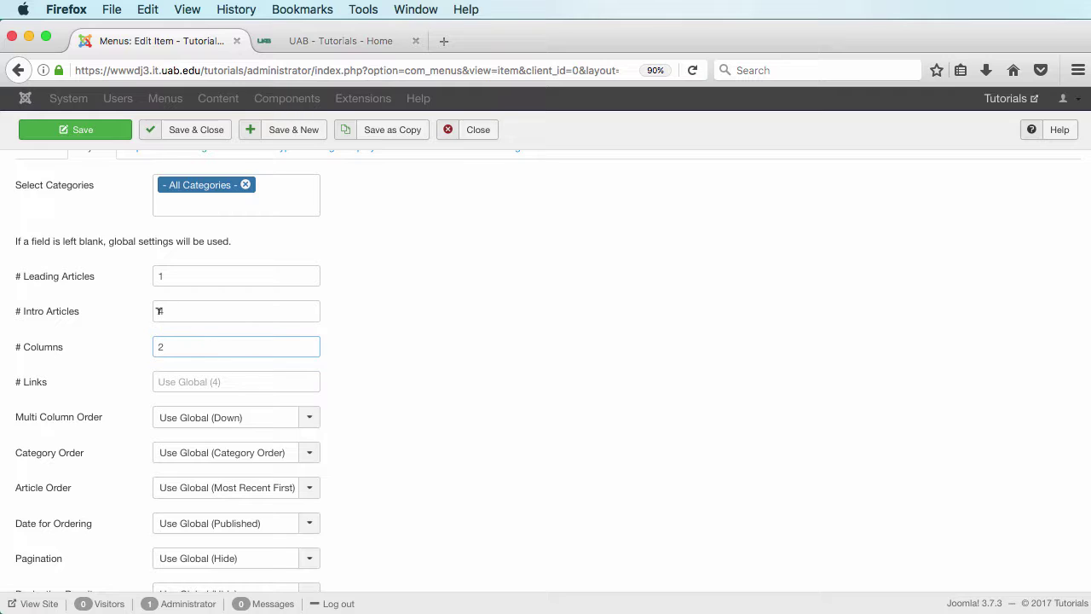
pyautogui.click(195, 380)
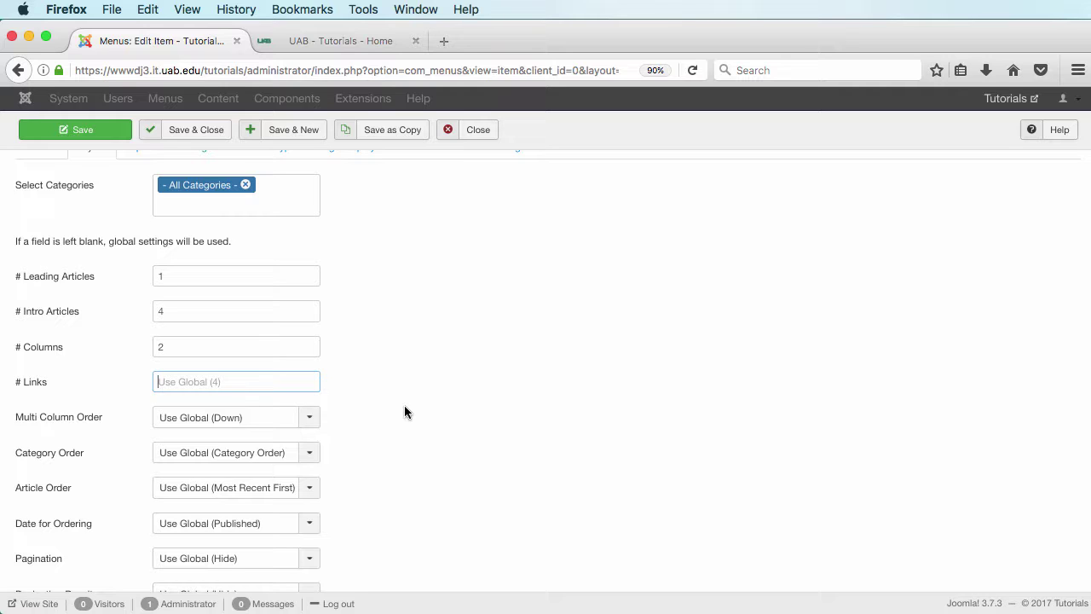
pyautogui.write('3')
pyautogui.scroll(-1, 566, 418)
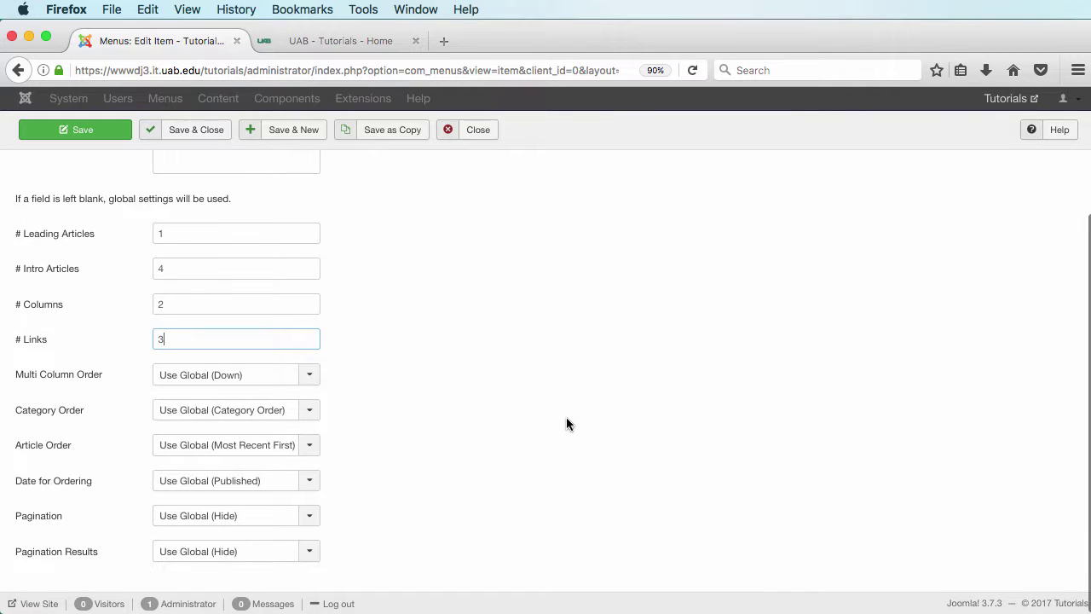
pyautogui.scroll(3, 566, 417)
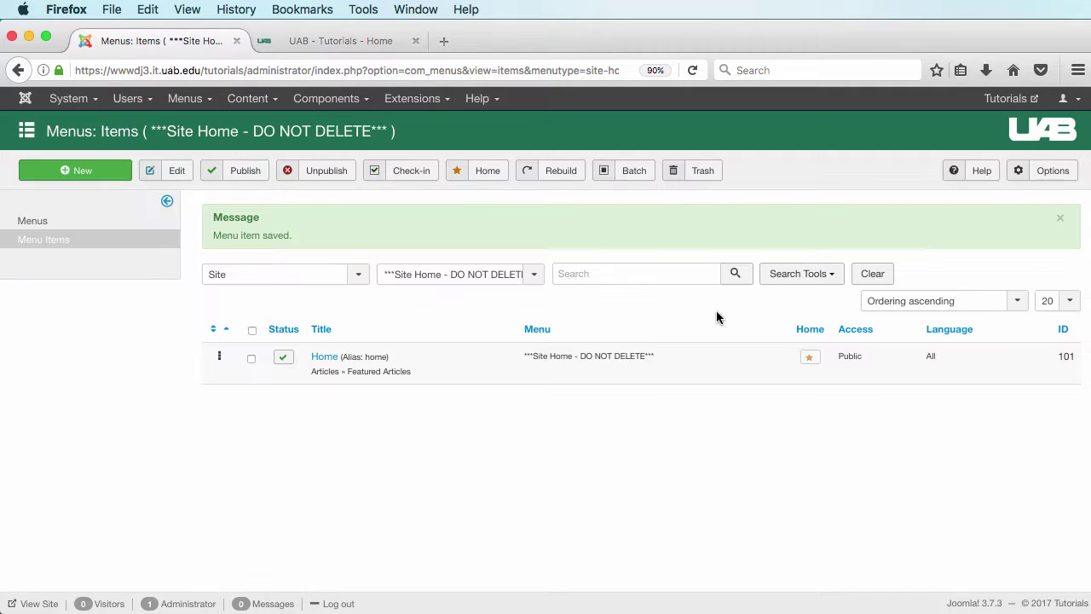
# Reload the public home page to see the new Featured Articles layout.
pyautogui.click(343, 43)
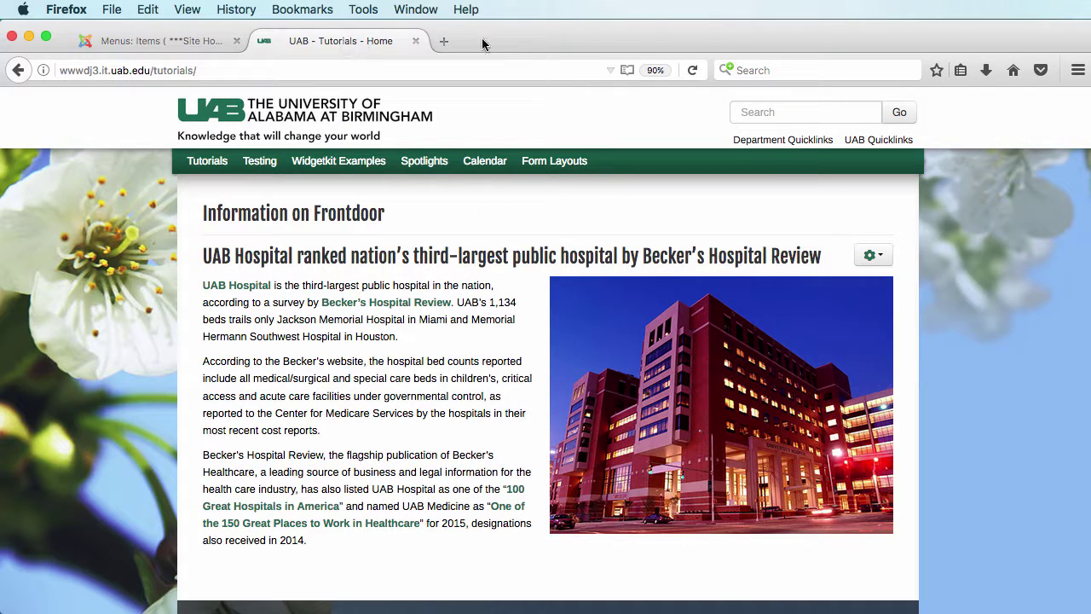
pyautogui.click(690, 71)
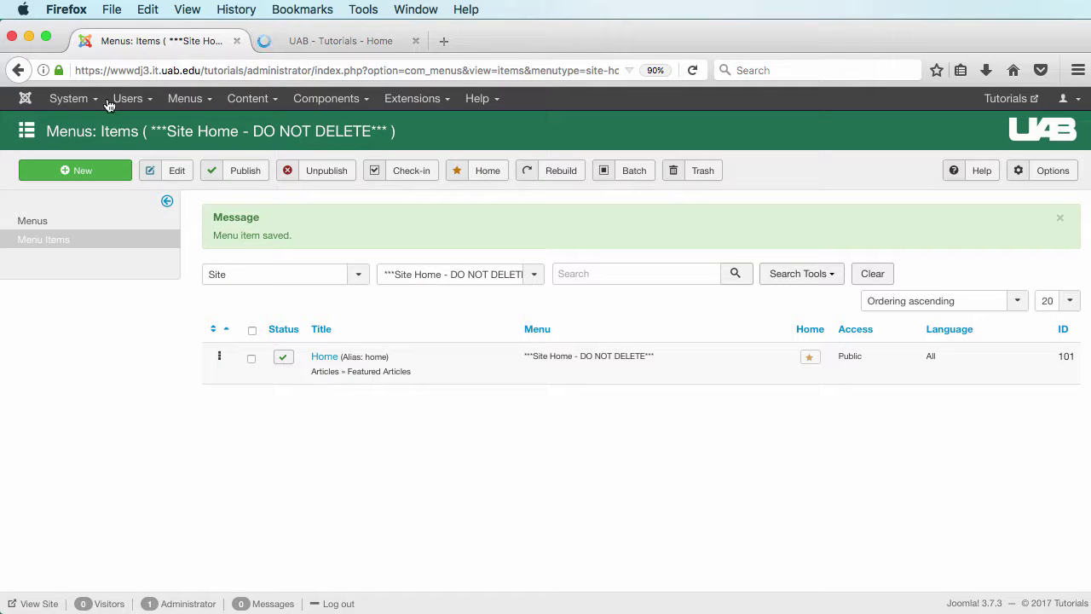
# Go to Content > Articles and scroll down the article list.
pyautogui.click(248, 99)
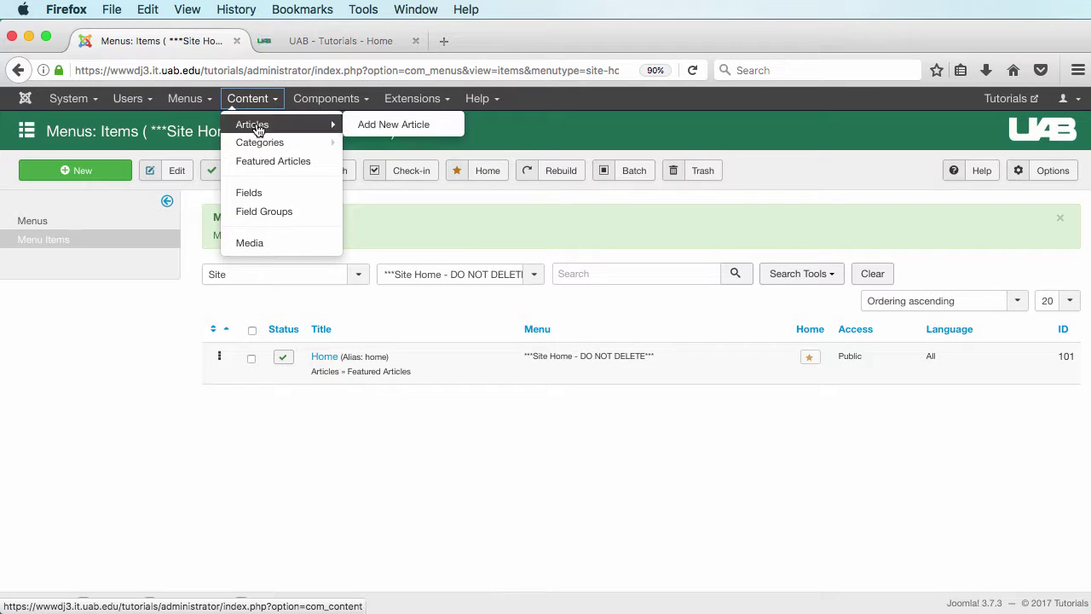
pyautogui.click(256, 124)
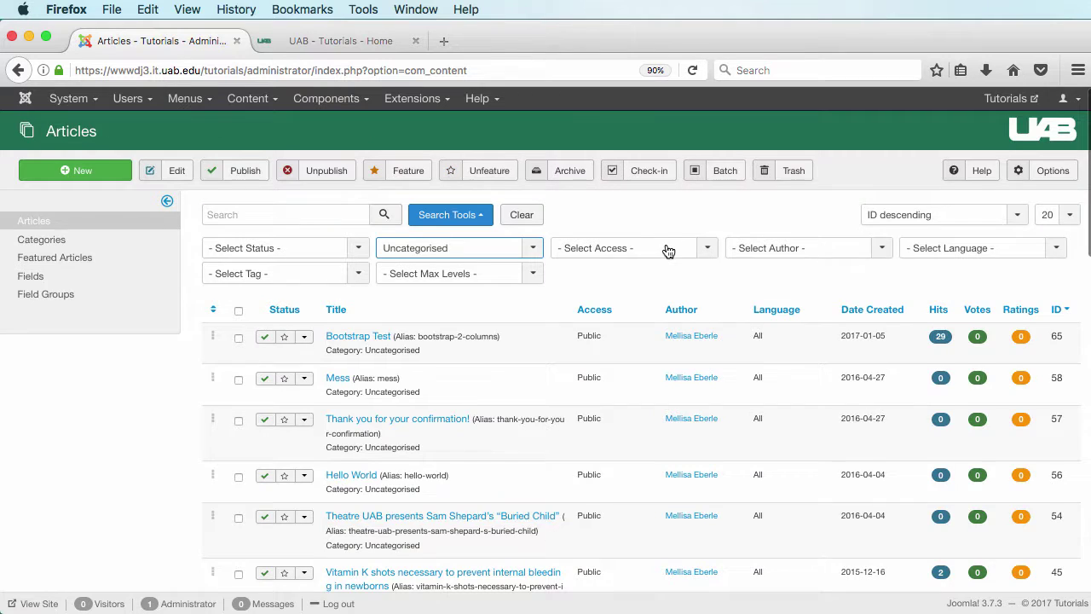
pyautogui.scroll(-4, 665, 248)
pyautogui.scroll(-3, 664, 245)
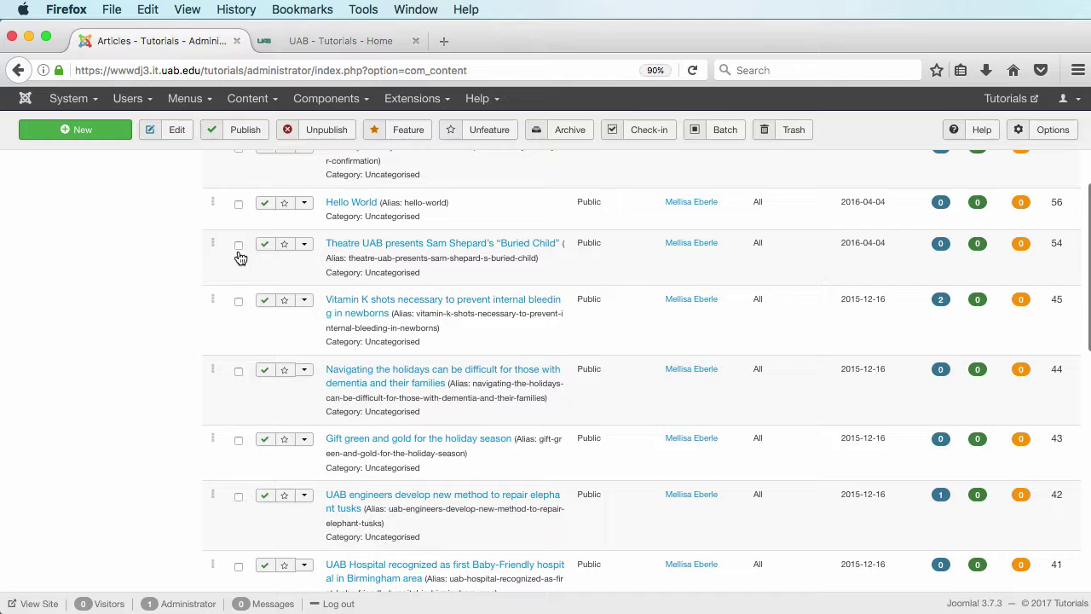
pyautogui.scroll(-1, 241, 254)
# Select the Vitamin K, holidays, Gift green and gold, elephant tusks, Baby-Friendly, Optometry, Strategy Students and Boston Pops articles.
pyautogui.click(239, 300)
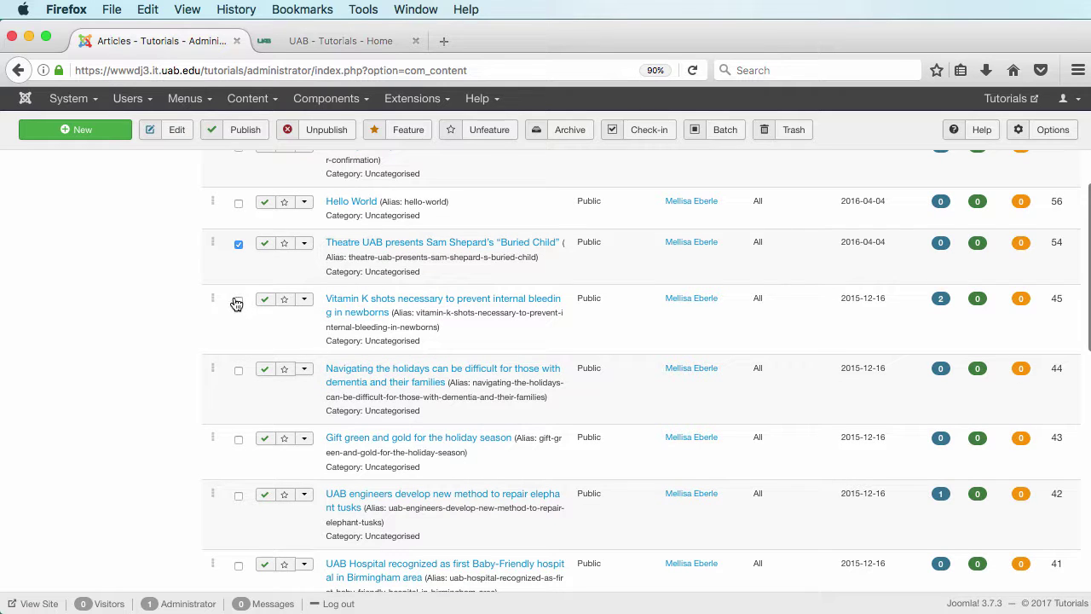
pyautogui.click(238, 370)
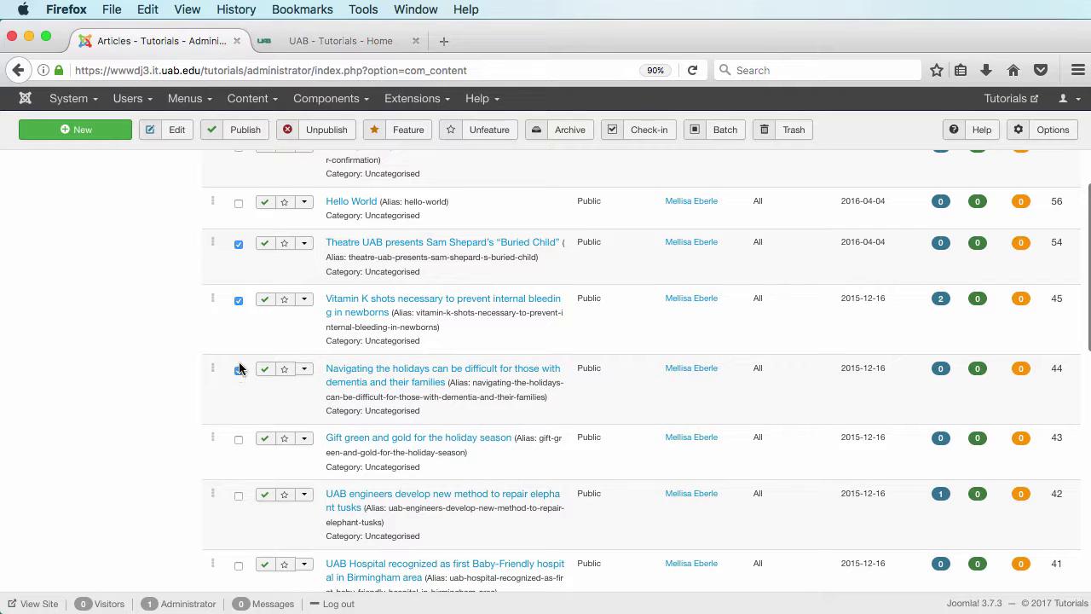
pyautogui.click(238, 439)
pyautogui.scroll(-3, 219, 425)
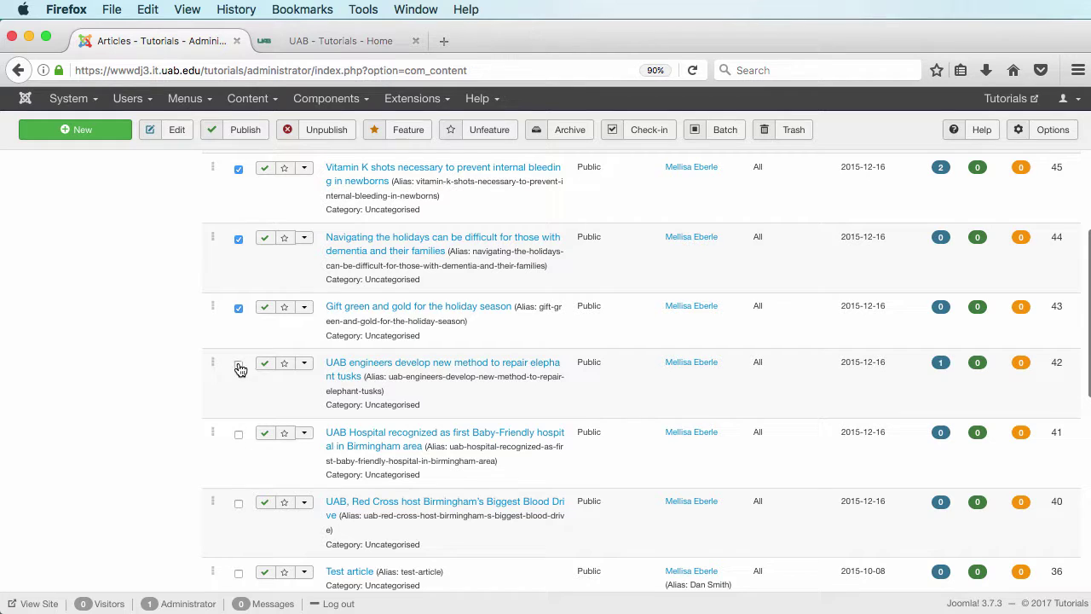
pyautogui.click(240, 367)
pyautogui.click(238, 436)
pyautogui.scroll(-5, 239, 505)
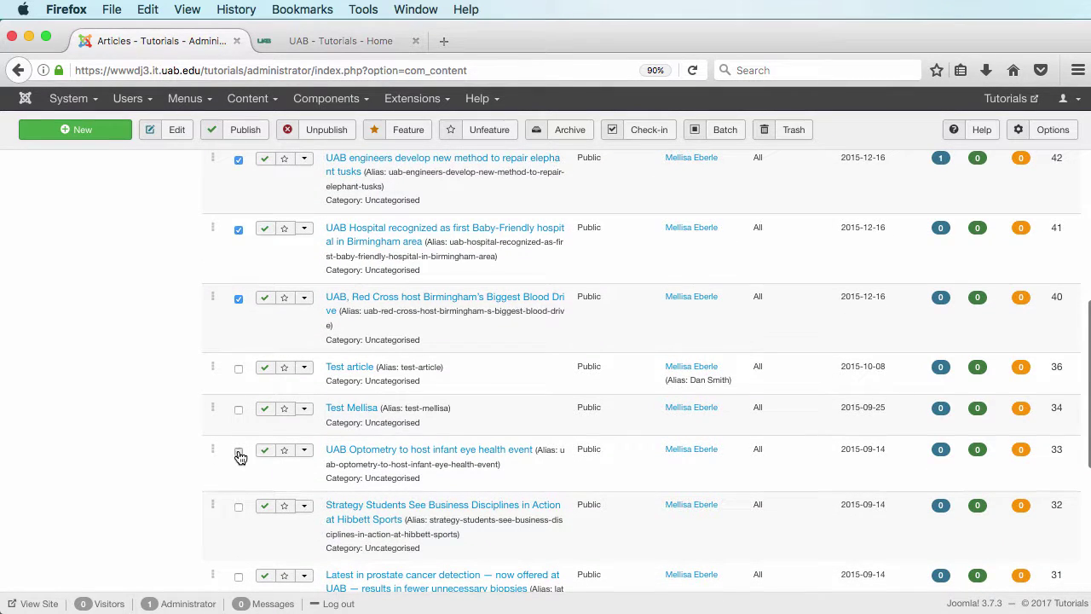
pyautogui.click(239, 454)
pyautogui.click(240, 510)
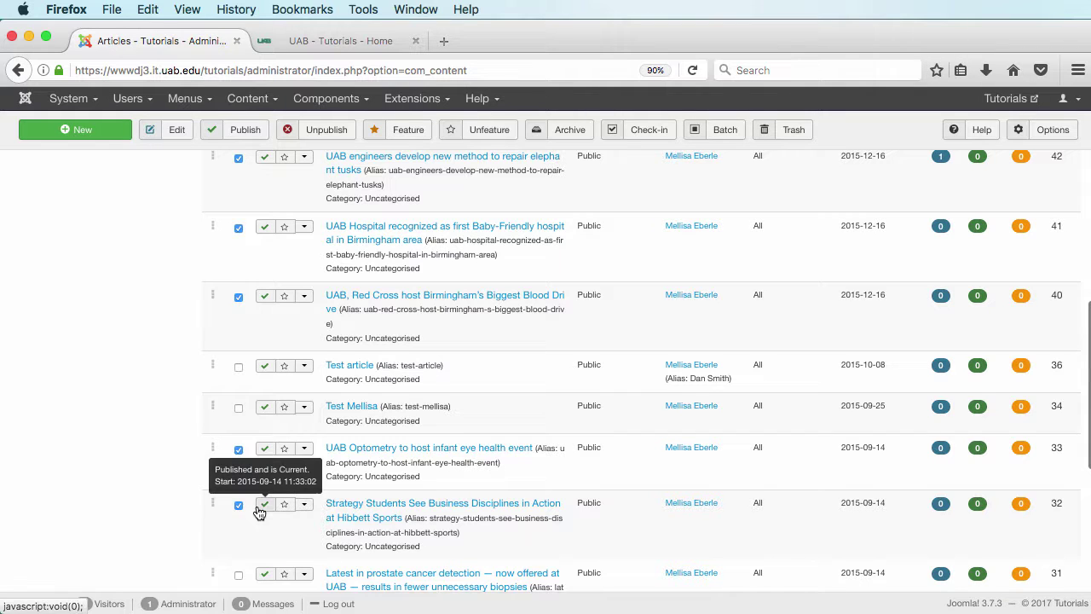
pyautogui.scroll(-5, 239, 511)
pyautogui.scroll(-2, 237, 503)
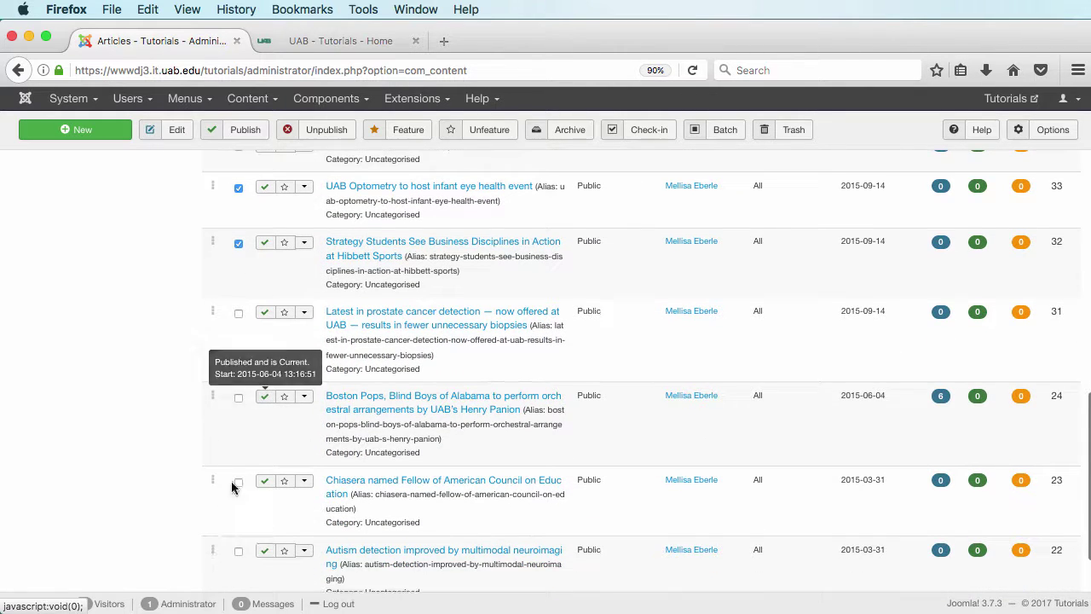
pyautogui.click(239, 398)
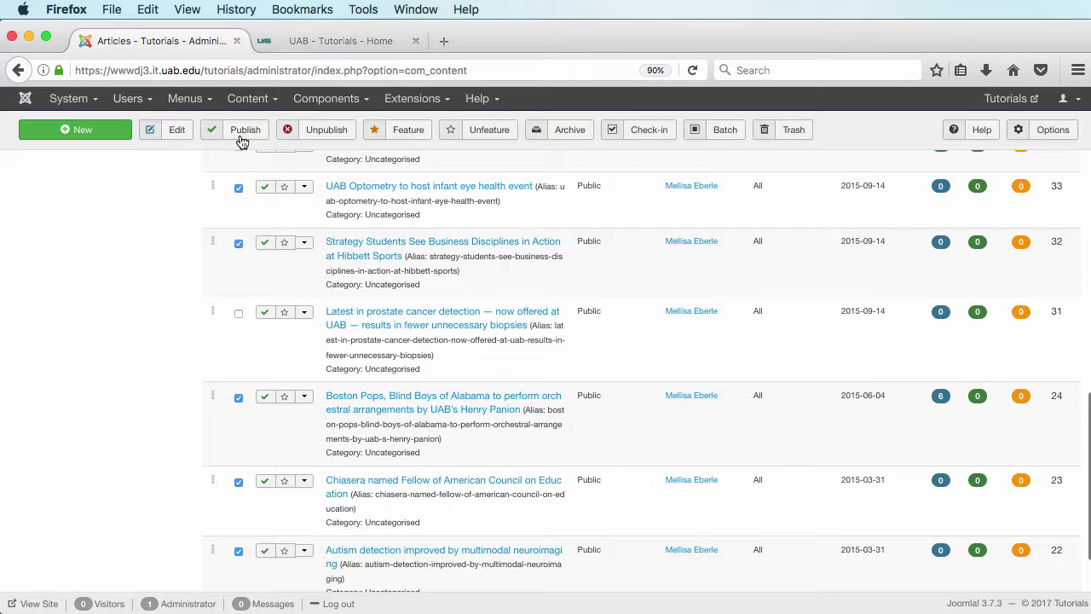
# Feature the selected articles and reload the public home page.
pyautogui.click(416, 133)
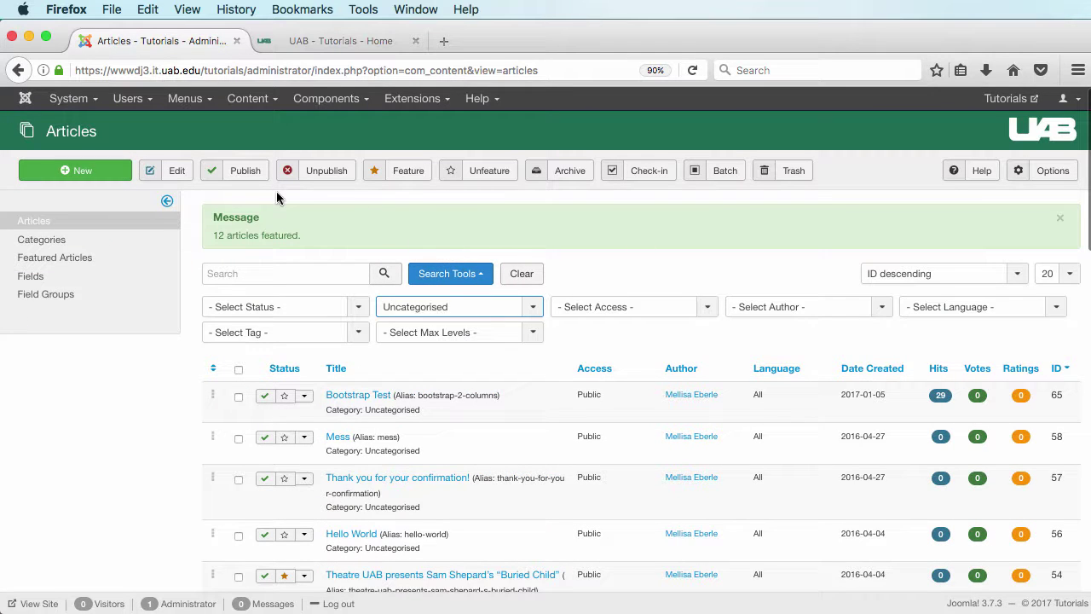
pyautogui.click(340, 43)
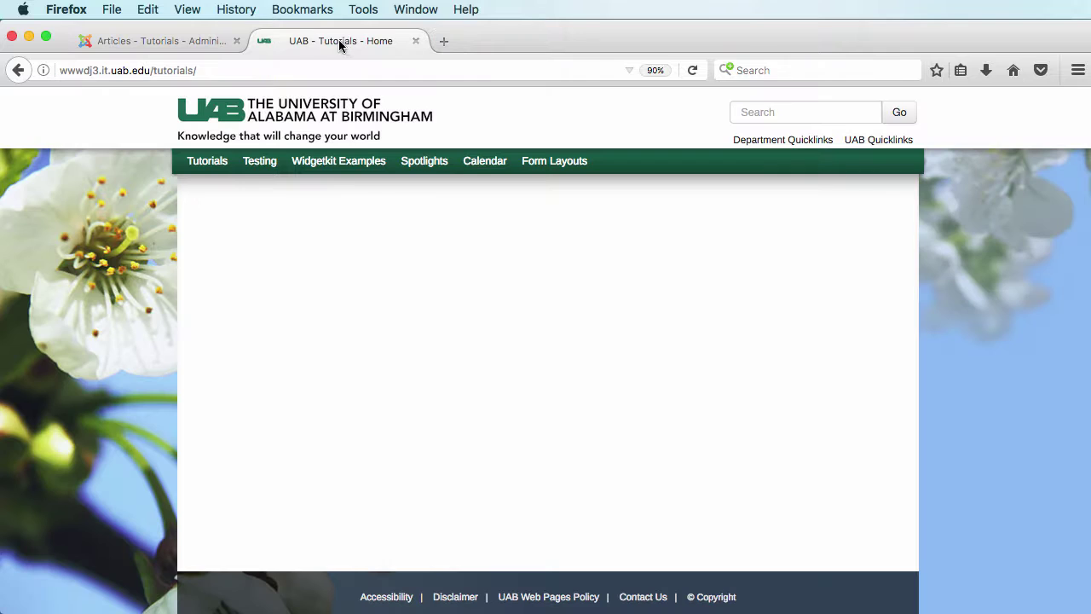
pyautogui.click(692, 70)
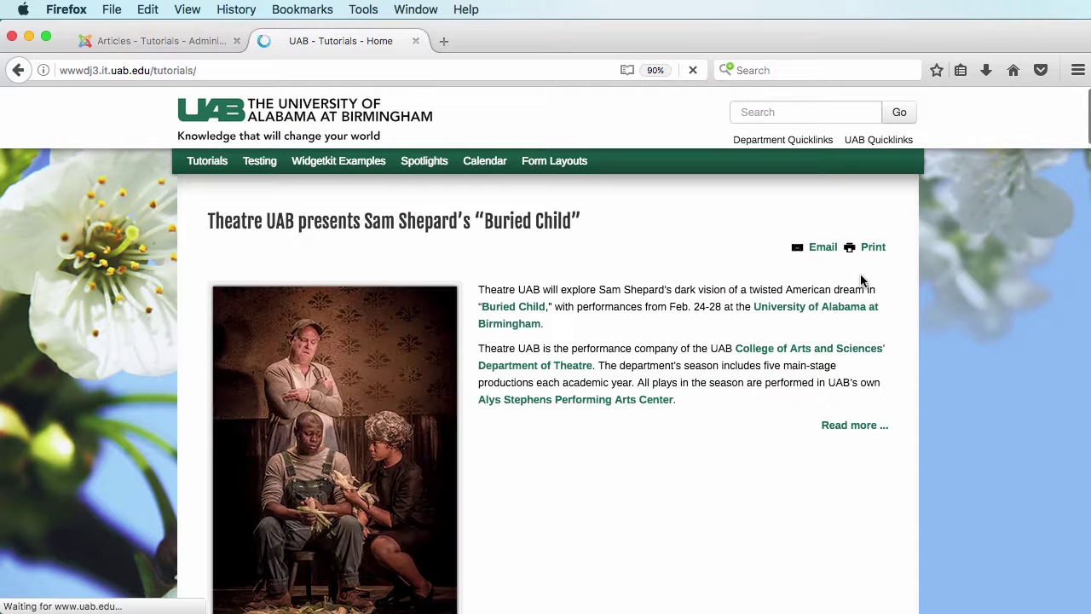
# Scroll through the featured articles, led by the Theatre UAB 'Buried Child' story.
pyautogui.scroll(-5, 819, 363)
pyautogui.scroll(-15, 814, 357)
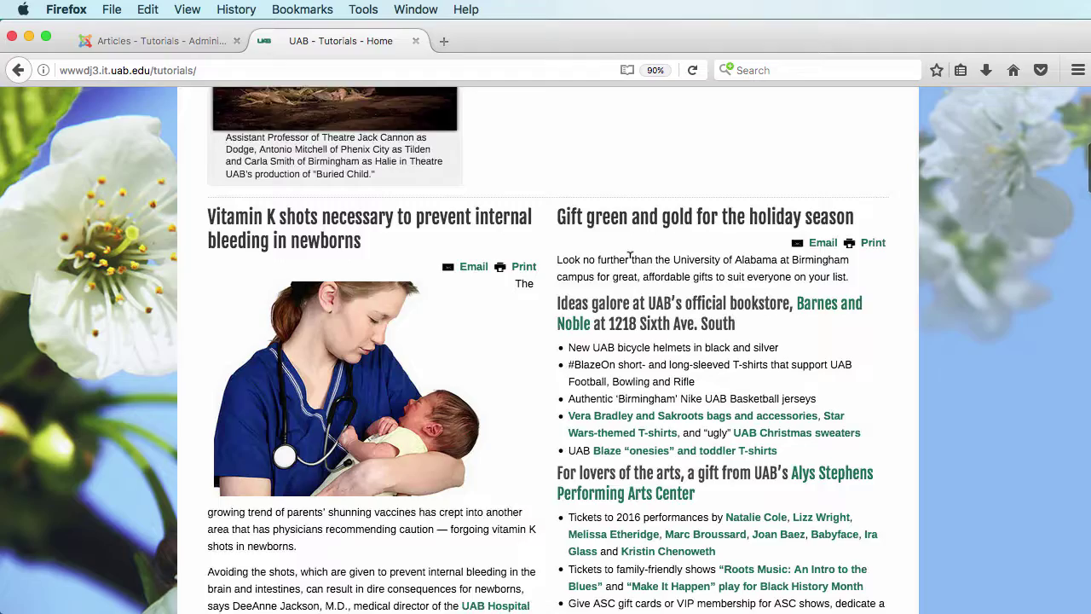
pyautogui.scroll(-20, 768, 320)
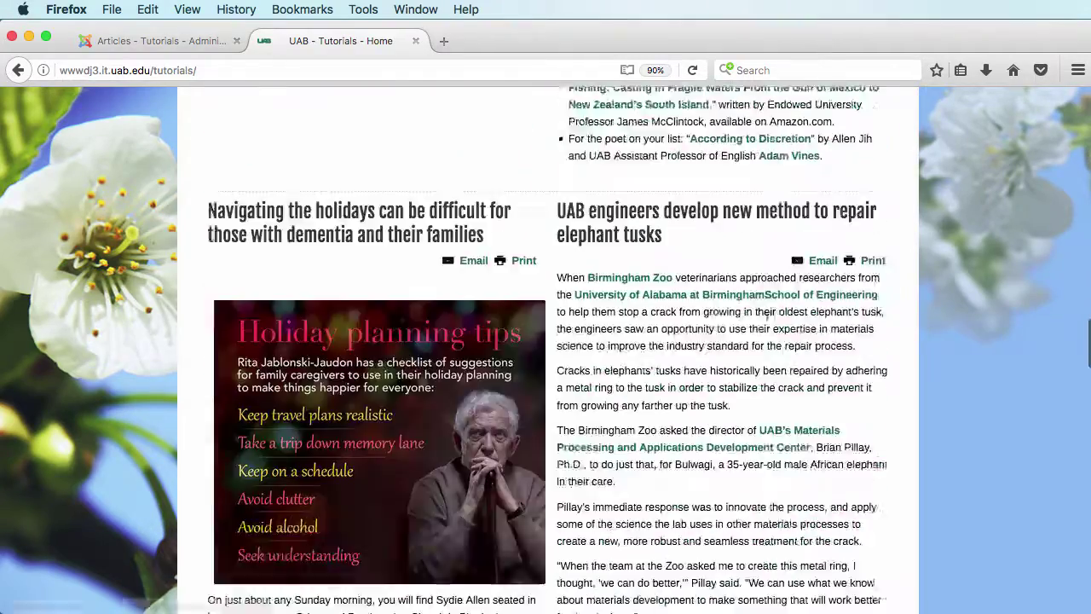
pyautogui.scroll(-10, 763, 316)
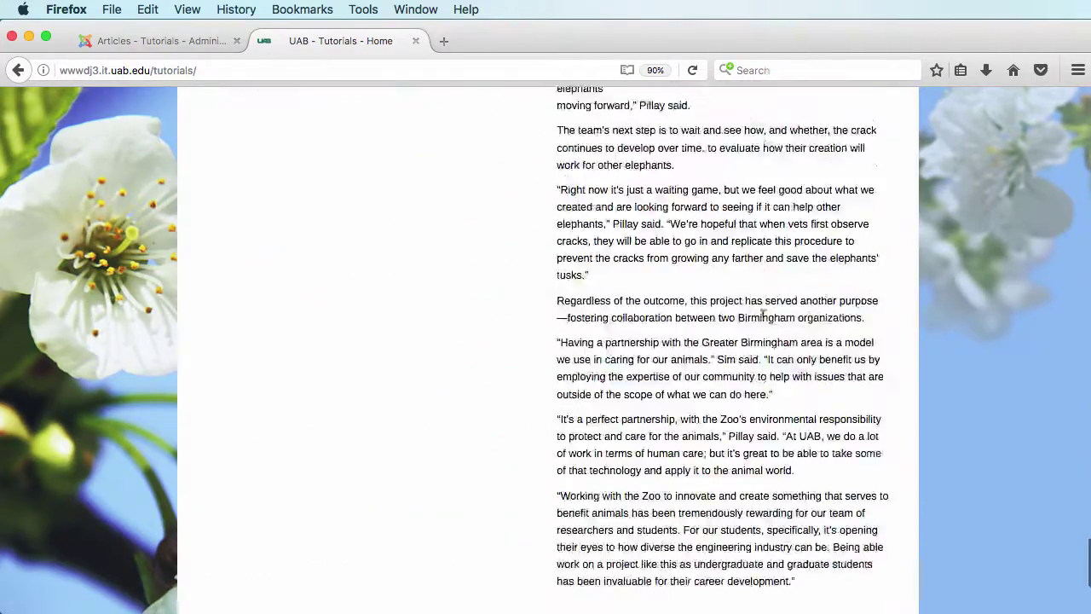
pyautogui.scroll(8, 762, 317)
pyautogui.scroll(15, 729, 390)
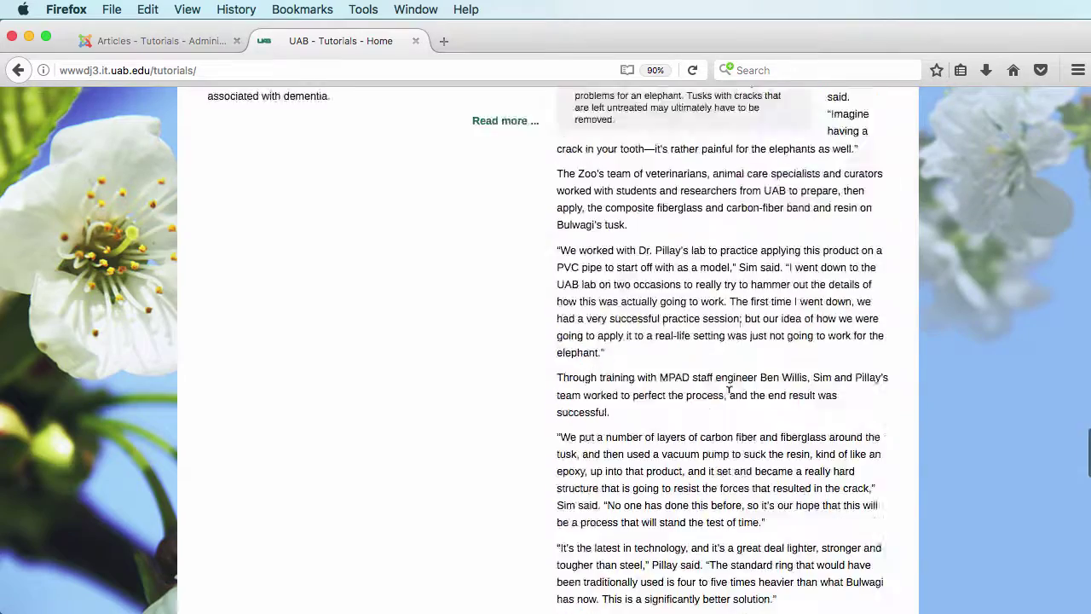
pyautogui.scroll(20, 663, 245)
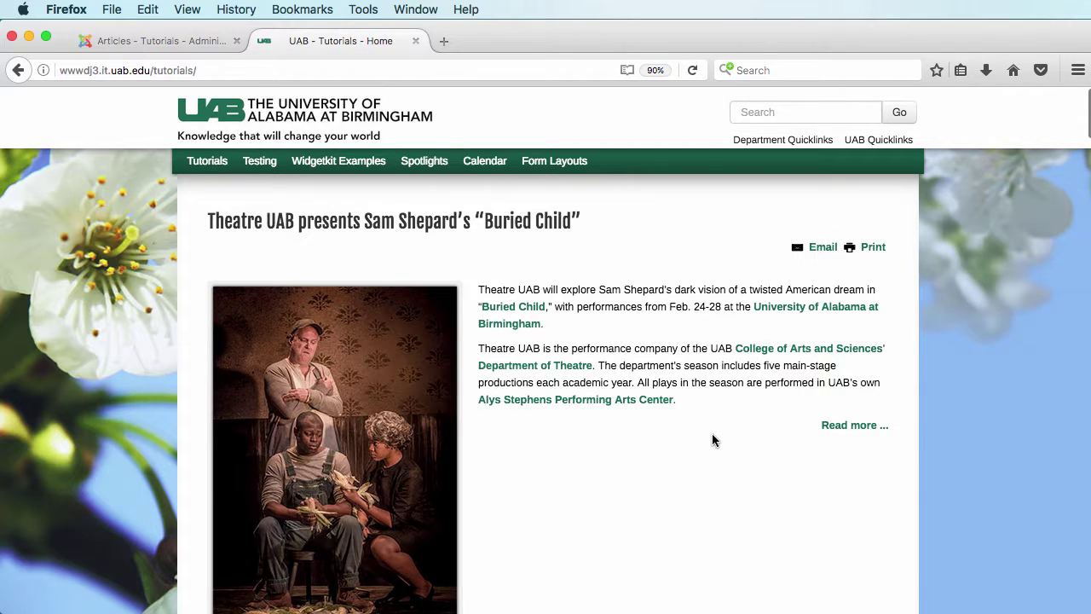
pyautogui.scroll(-10, 715, 440)
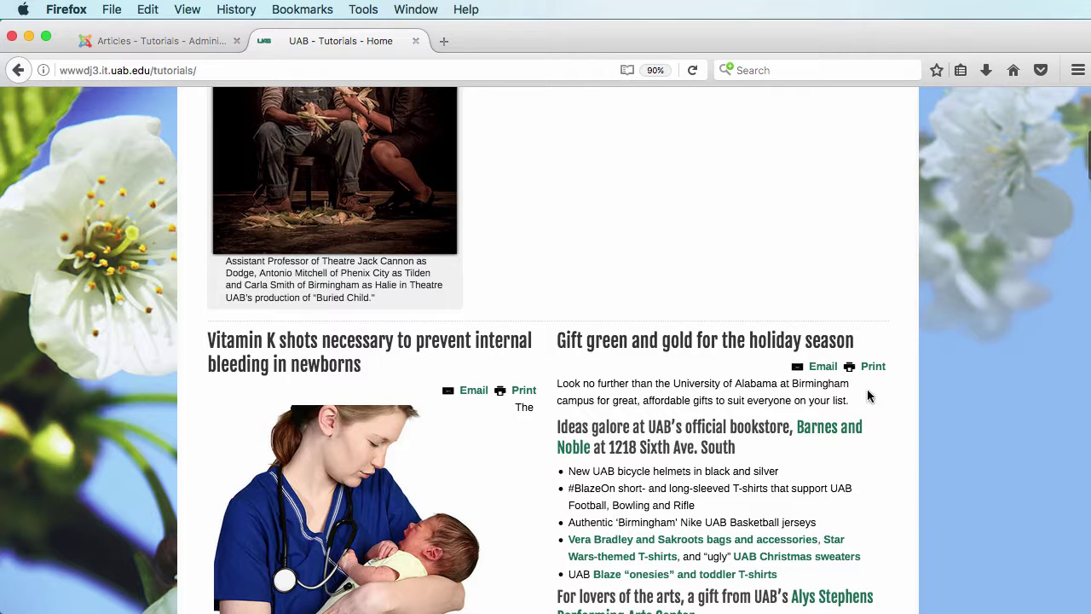
pyautogui.scroll(-10, 803, 454)
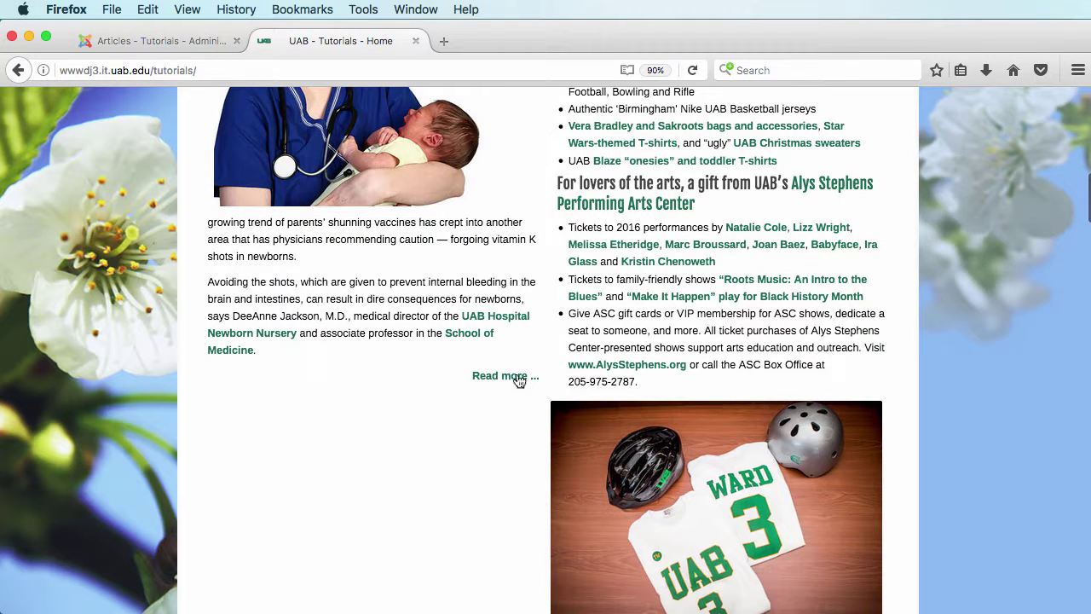
pyautogui.scroll(-20, 763, 398)
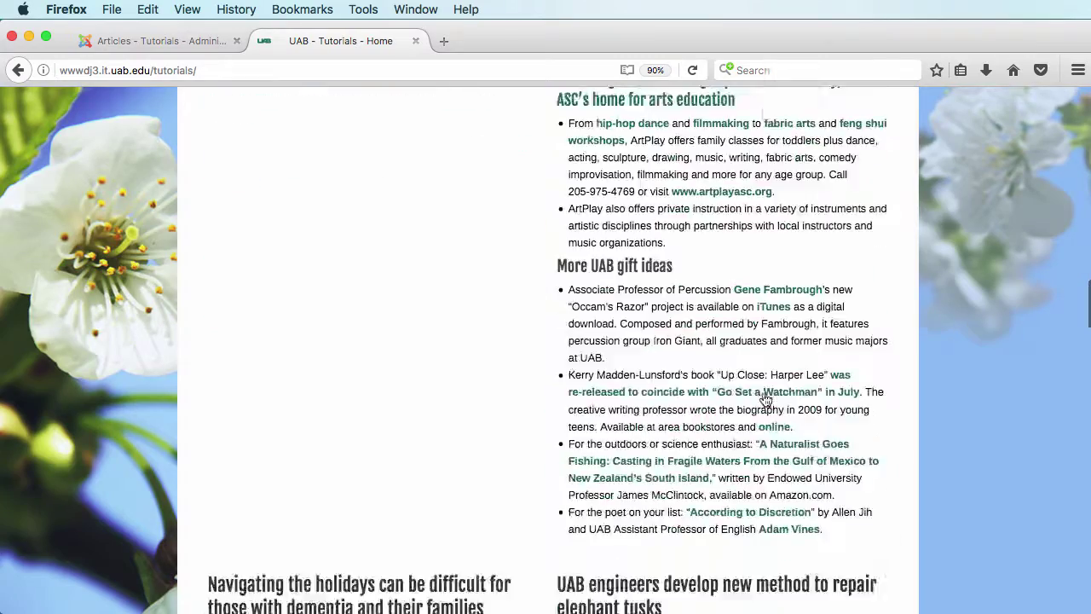